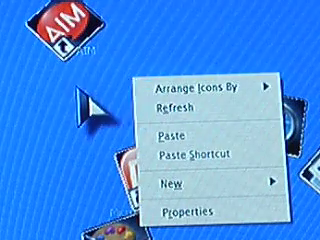
Dismiss the desktop context menu without choosing an option.
click(88, 105)
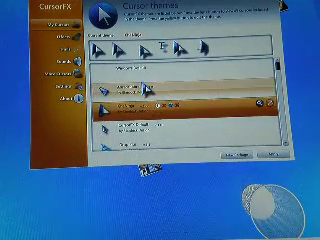
Preview the first, second and a lower theme, ending on LightRing.
click(148, 88)
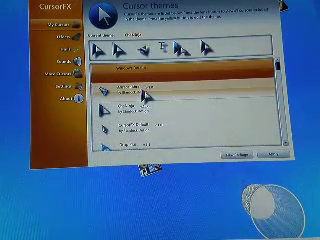
click(143, 106)
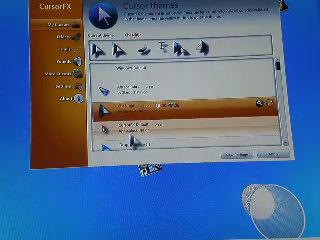
scroll(128, 130, down, 2)
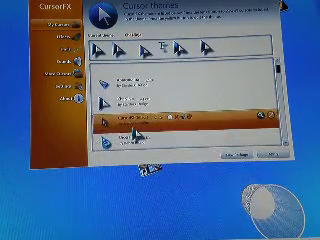
click(130, 118)
scroll(128, 140, down, 1)
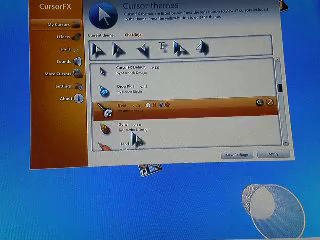
scroll(128, 135, down, 1)
scroll(124, 150, down, 1)
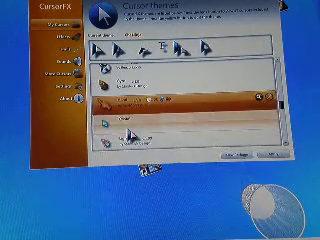
scroll(128, 140, down, 1)
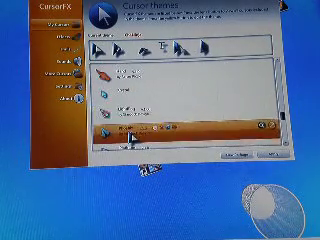
scroll(128, 135, down, 1)
scroll(128, 140, down, 1)
scroll(124, 148, up, 1)
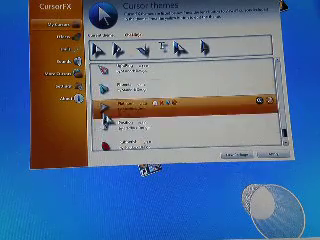
scroll(110, 120, down, 1)
scroll(128, 155, up, 1)
scroll(140, 140, up, 1)
scroll(135, 110, up, 1)
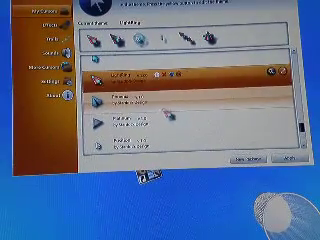
scroll(165, 113, up, 2)
scroll(168, 115, up, 2)
scroll(170, 117, up, 1)
Choose the blue arrow theme just below Windows Default.
click(170, 82)
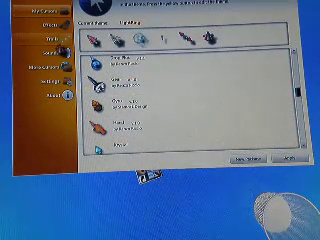
scroll(128, 95, down, 2)
click(125, 108)
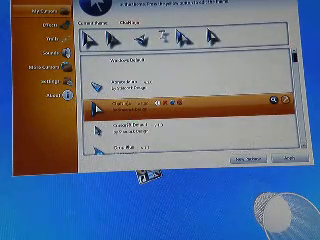